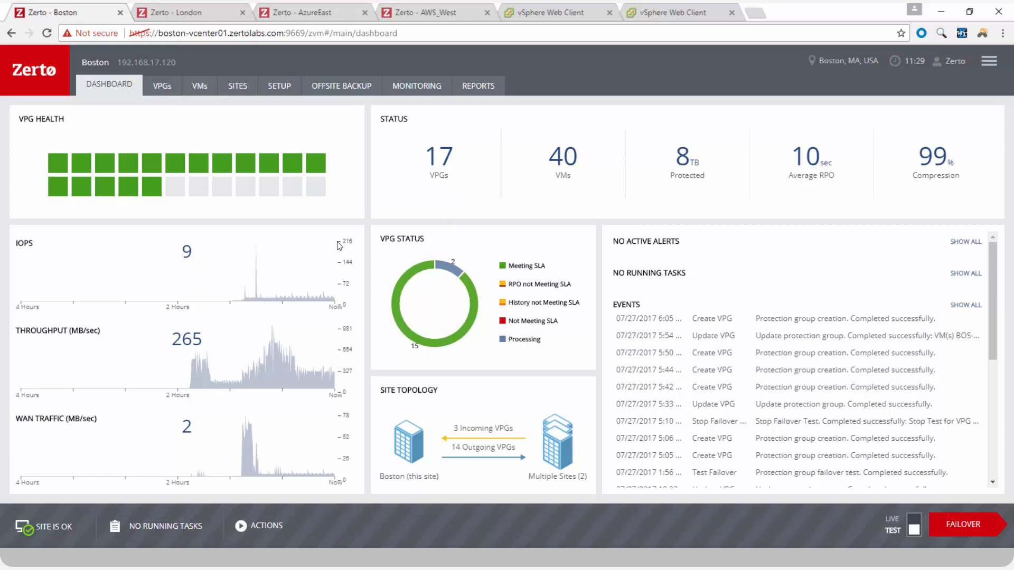
Review the Boston site's paired sites, its VPG list and its protected VM list
click(238, 90)
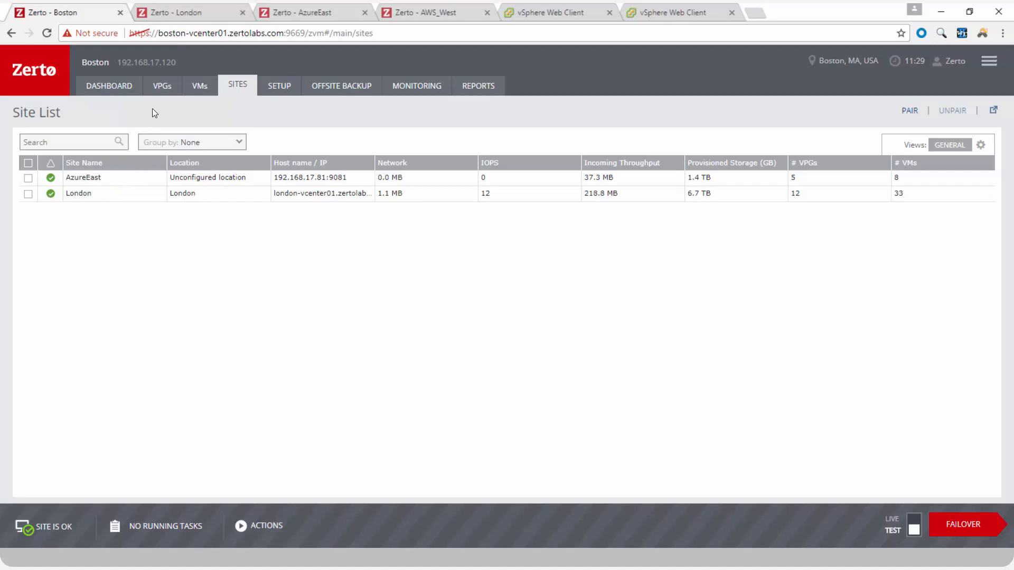
click(164, 87)
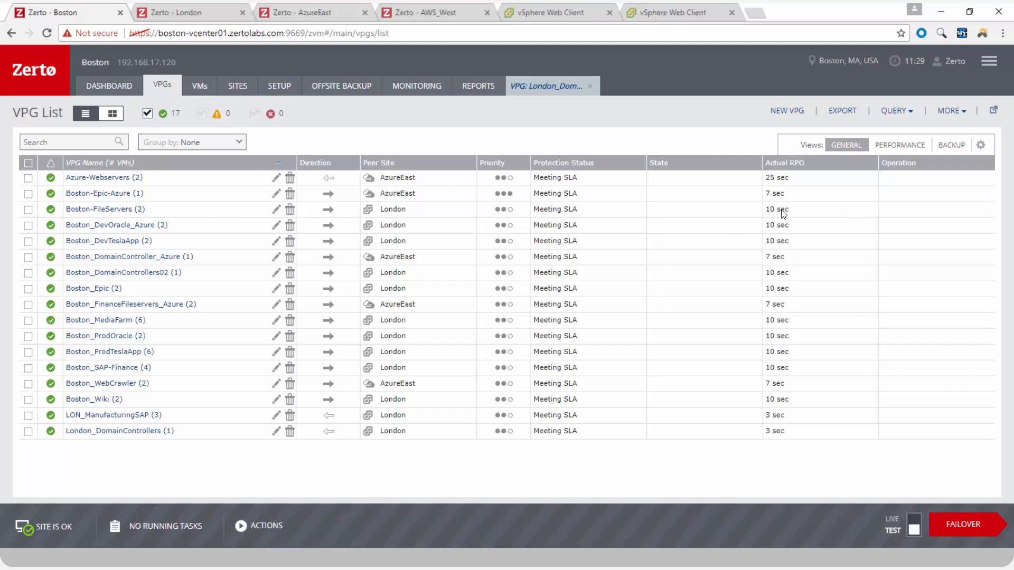
click(208, 92)
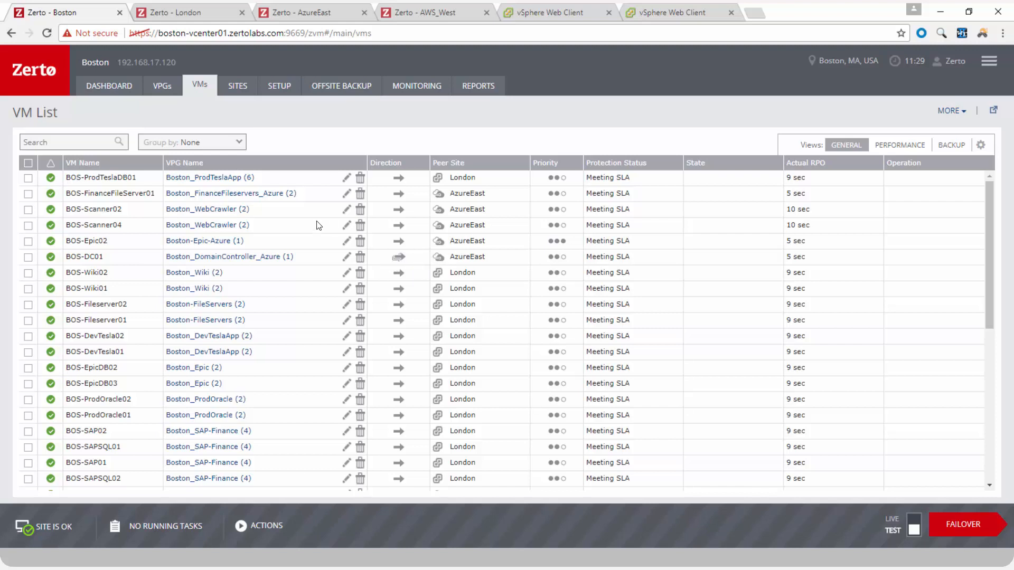
Start a new VPG from the VPG list and name it NewVPG
click(162, 87)
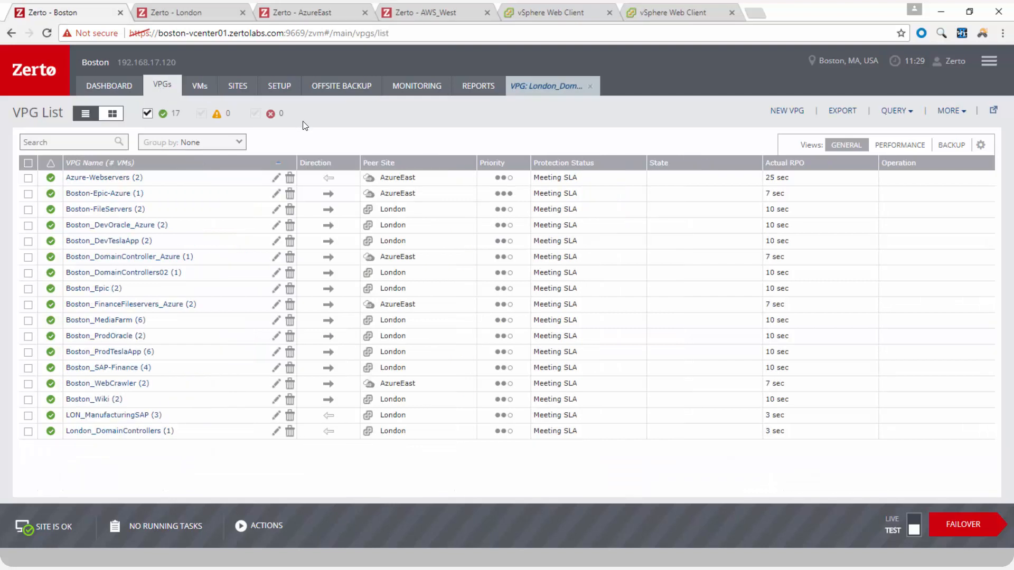
click(786, 111)
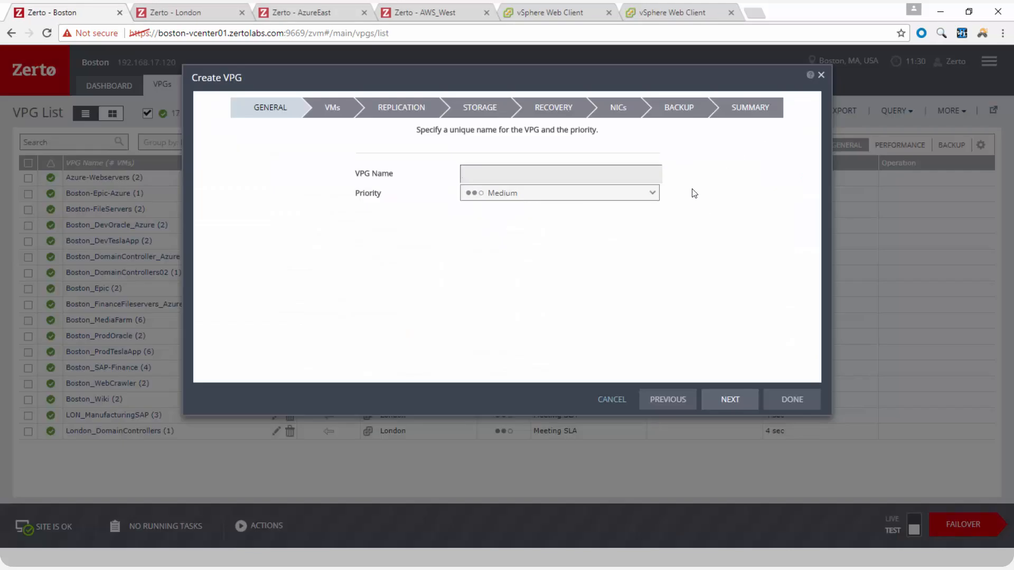
text(NewVPG)
click(728, 401)
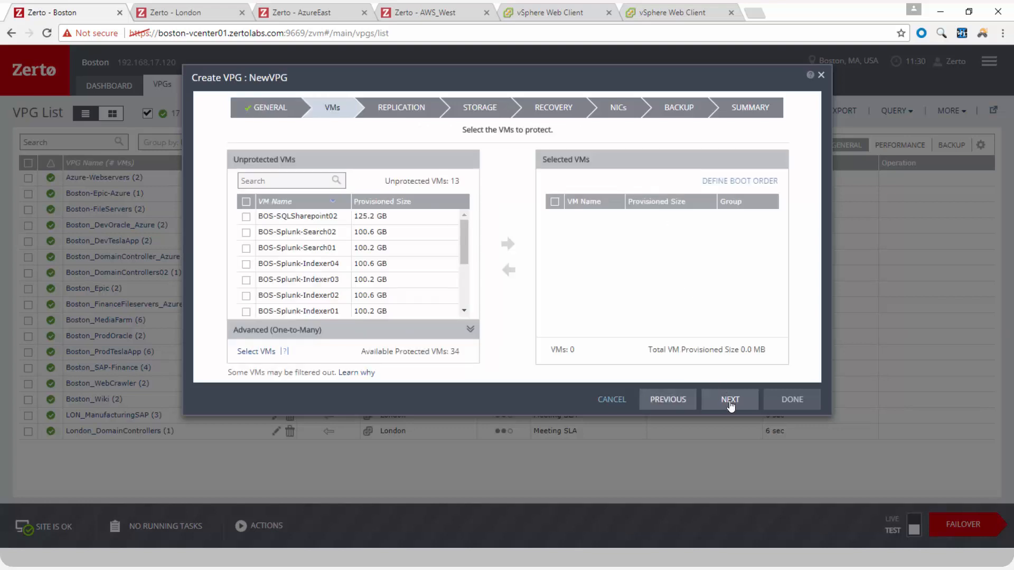
Add the VMs BOS-Splunk-Search01, BOS-Splunk-Search02 and BOS-Splunk-Indexer01 through Indexer04 to the new VPG
click(246, 233)
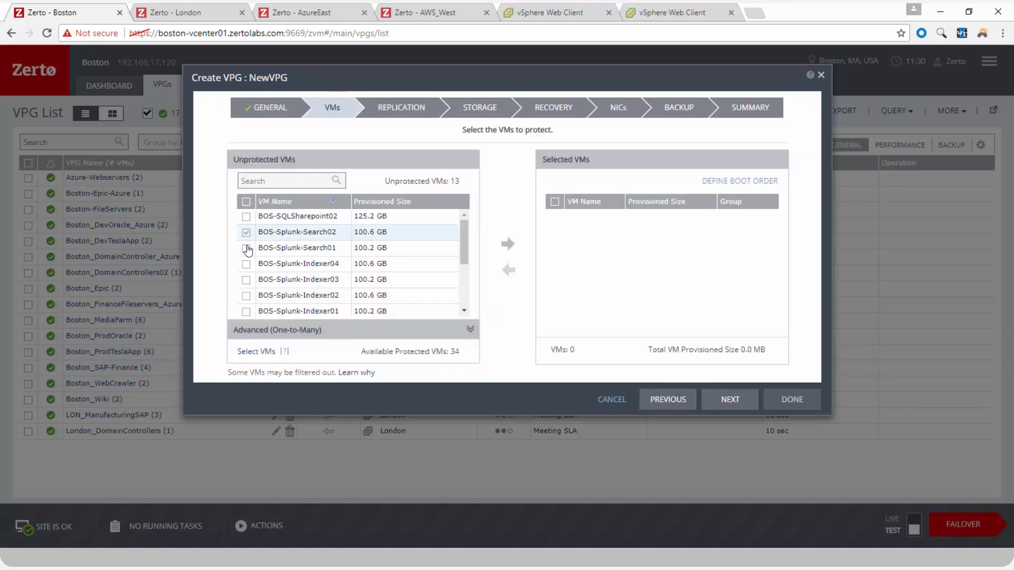
click(246, 248)
click(246, 263)
click(246, 280)
click(246, 296)
click(246, 311)
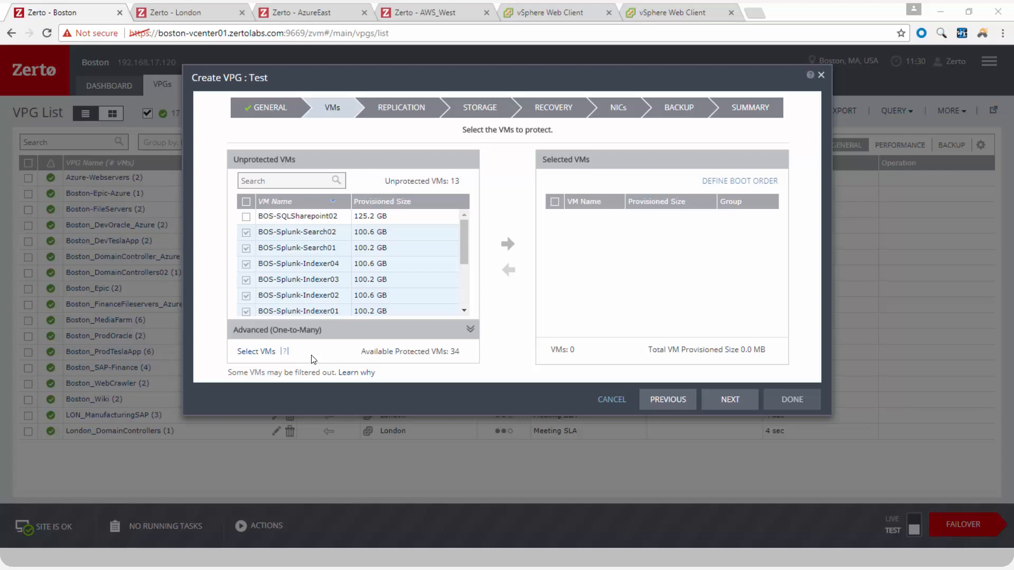
click(507, 243)
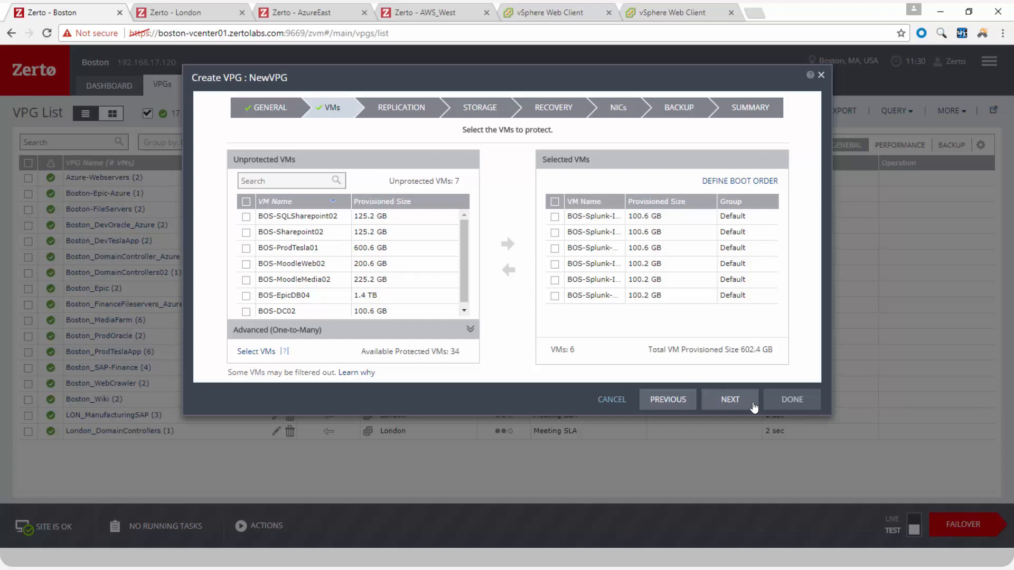
click(729, 400)
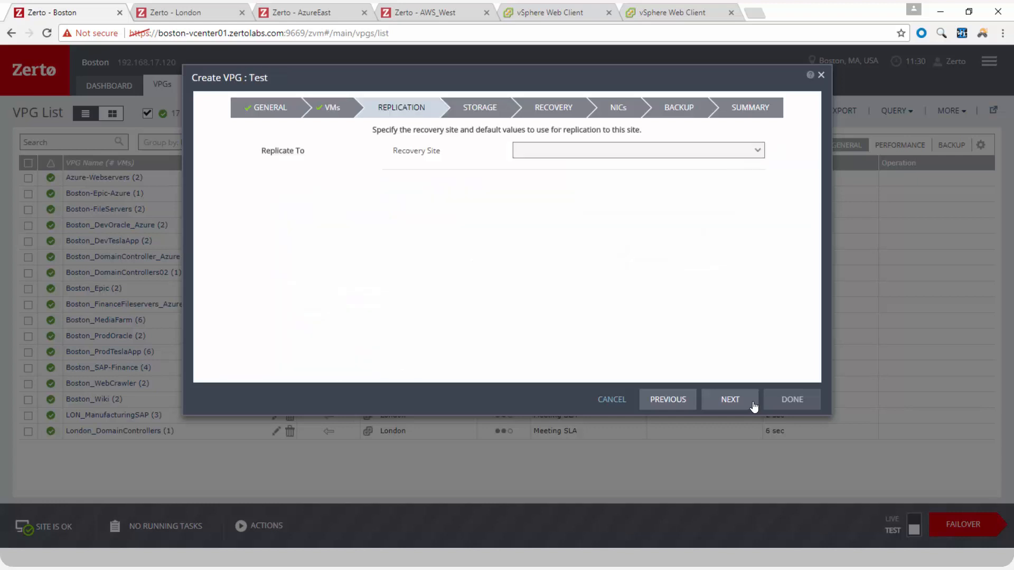
Choose AzureEast as the VPG's recovery site and accept the default SLA settings
click(756, 150)
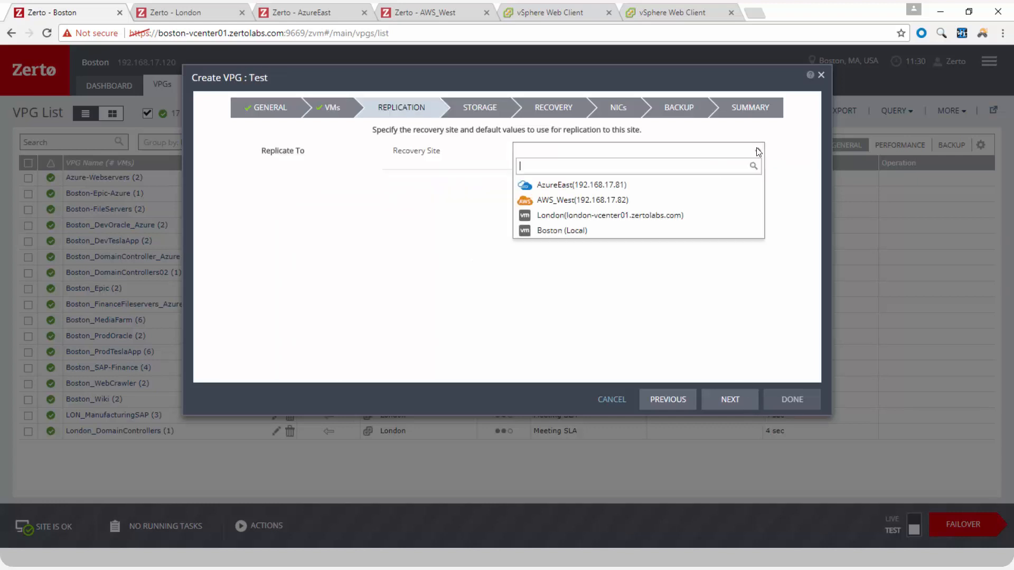
click(602, 186)
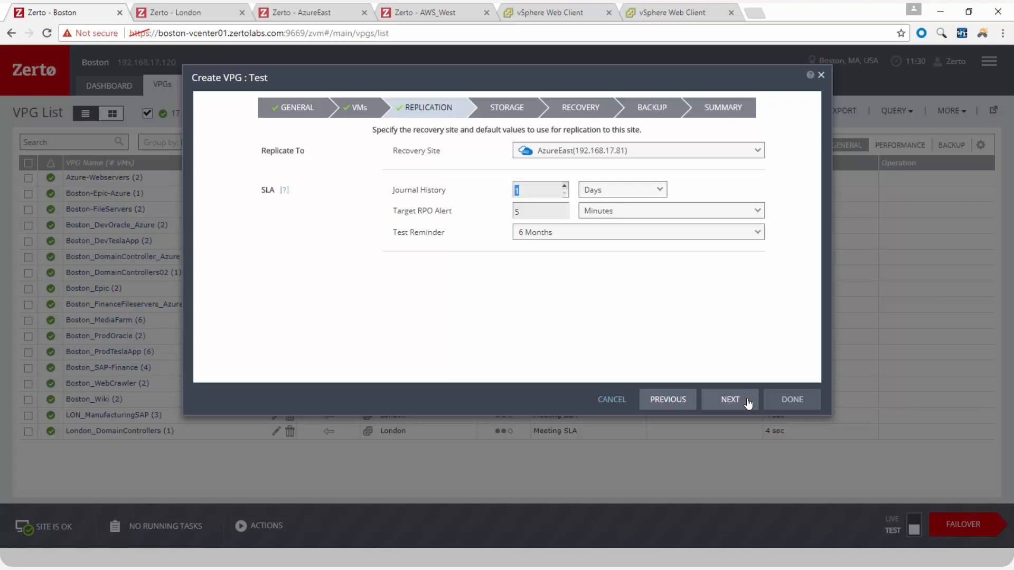
click(730, 400)
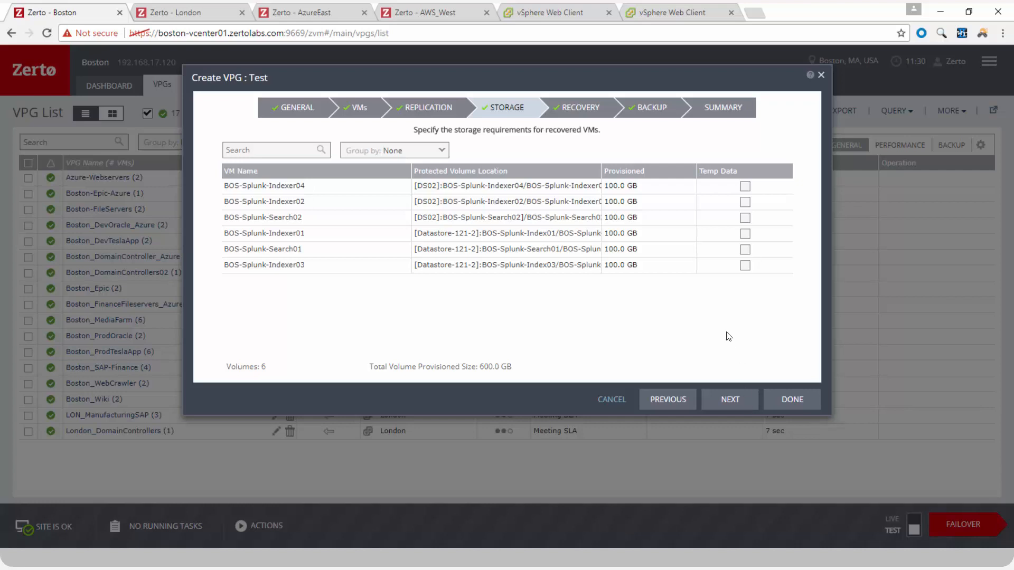
Go through the VPG's storage, recovery, backup and summary pages without changes, and cancel its creation
click(748, 401)
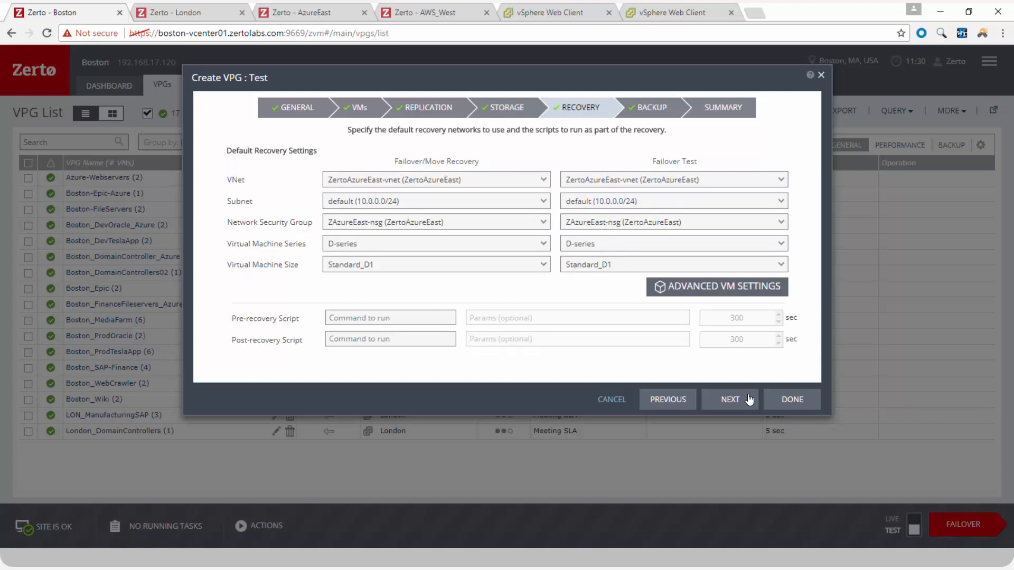
click(748, 402)
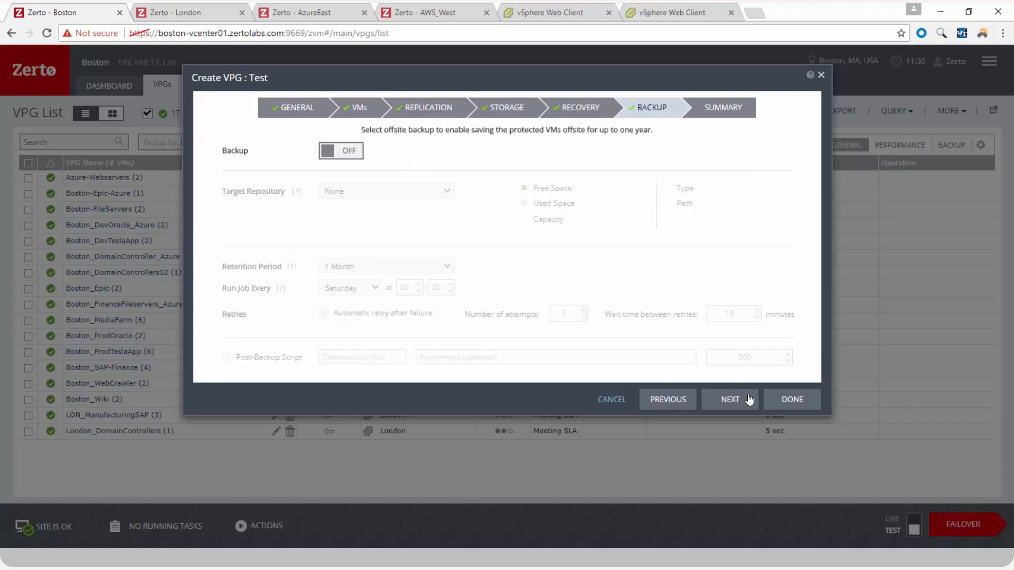
click(747, 399)
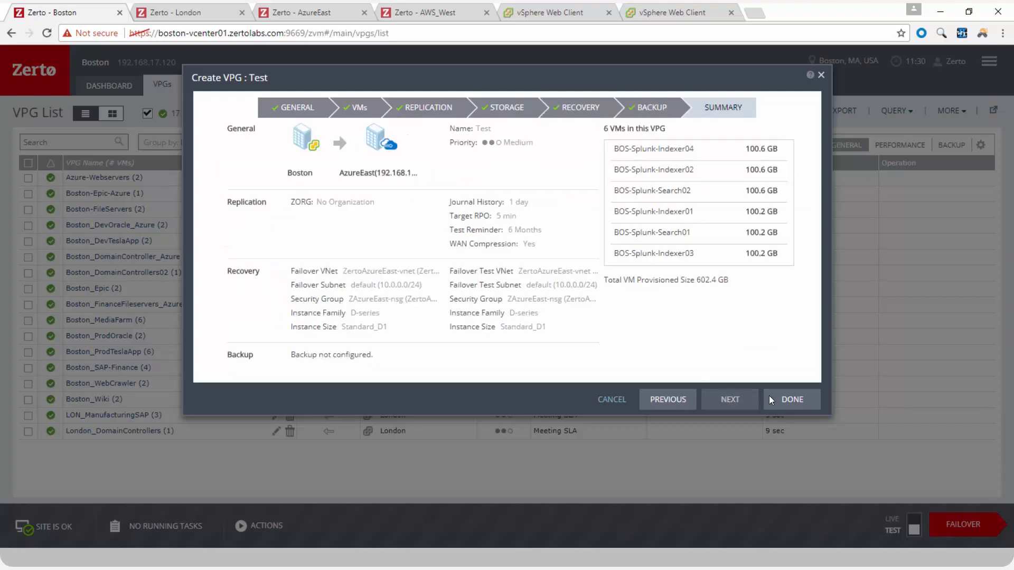
click(612, 400)
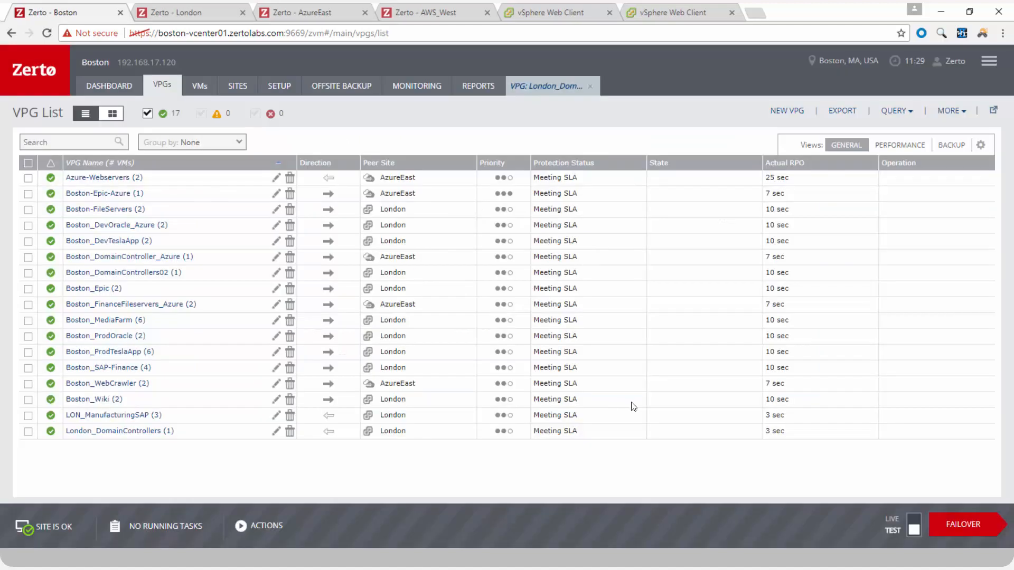
Open a failover test from the dashboard and select Azure-Webservers, Boston-Epic-Azure, Boston-FileServers and Boston_DevOracle_Azure
click(123, 88)
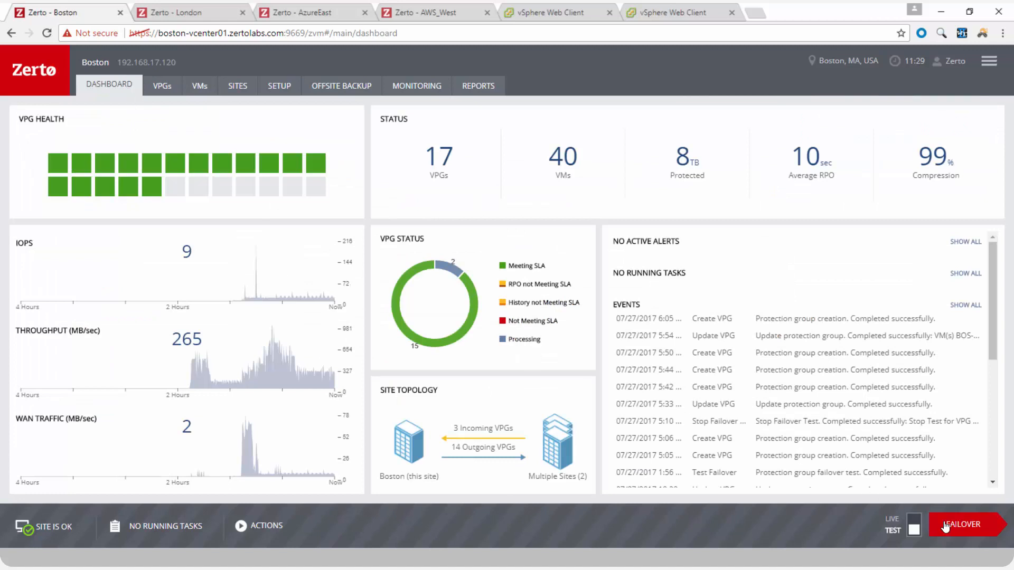
click(962, 528)
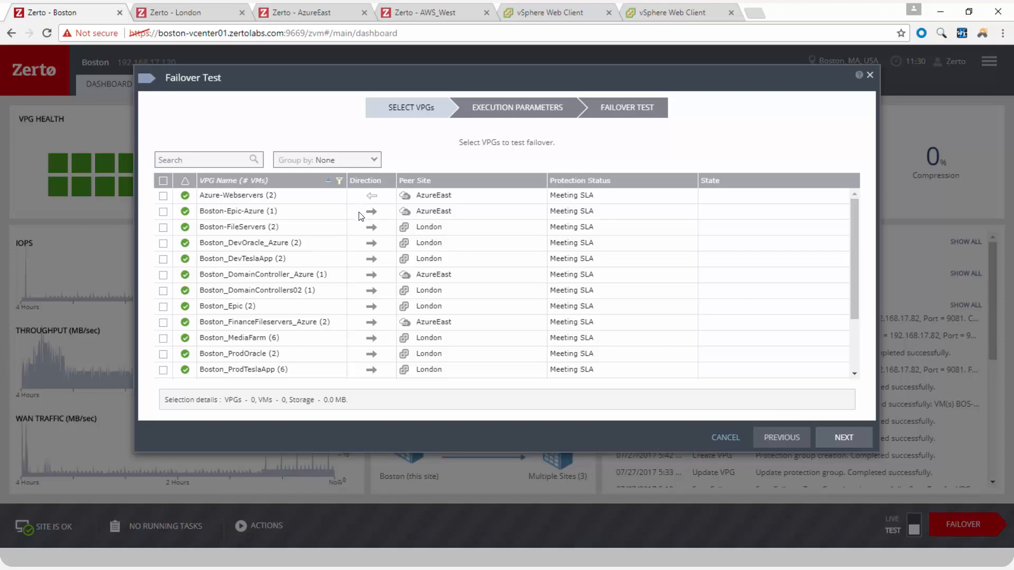
click(163, 196)
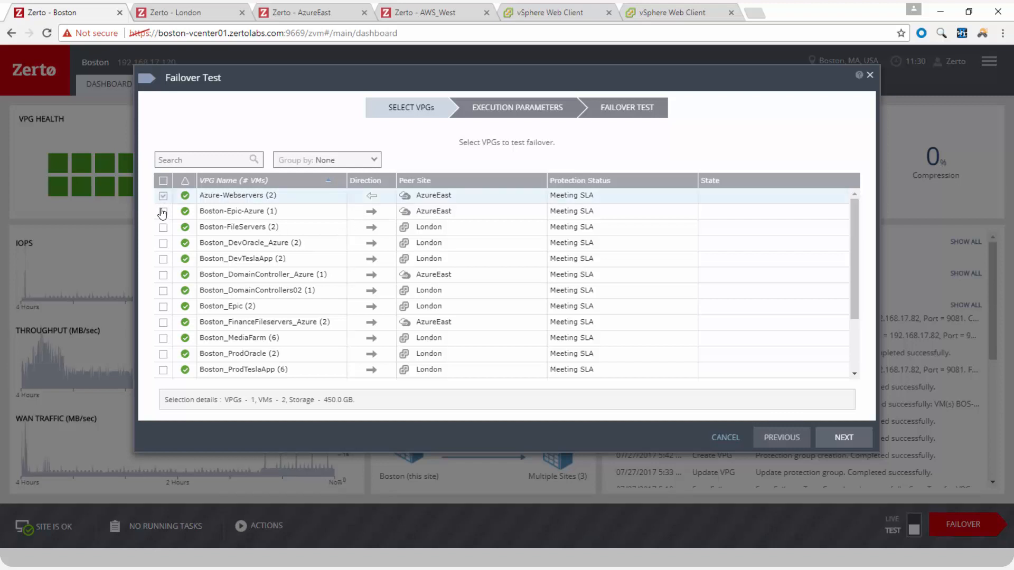
click(164, 212)
click(164, 227)
click(164, 243)
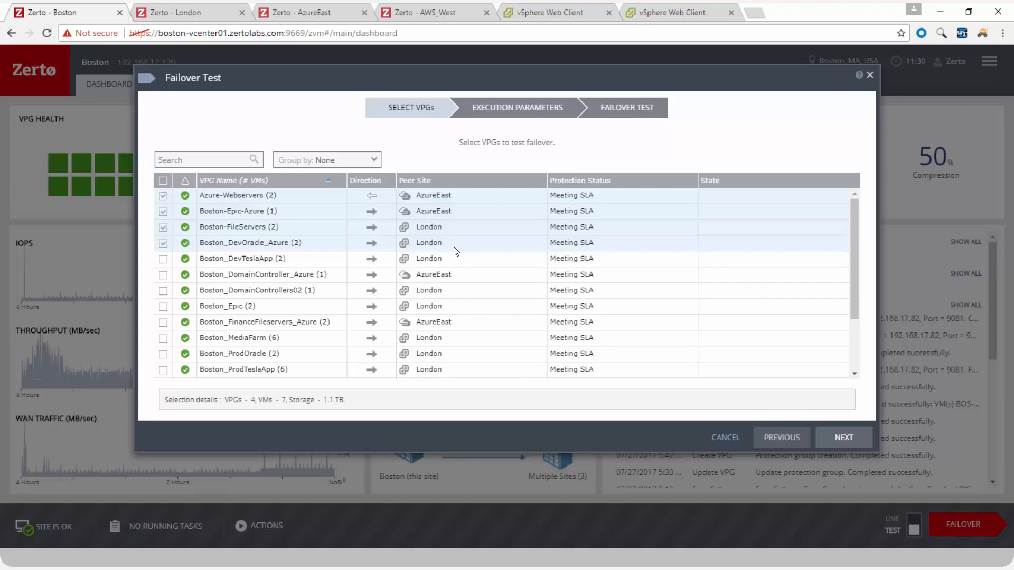
Accept the default checkpoints for the selected VPGs and start the failover test
click(822, 447)
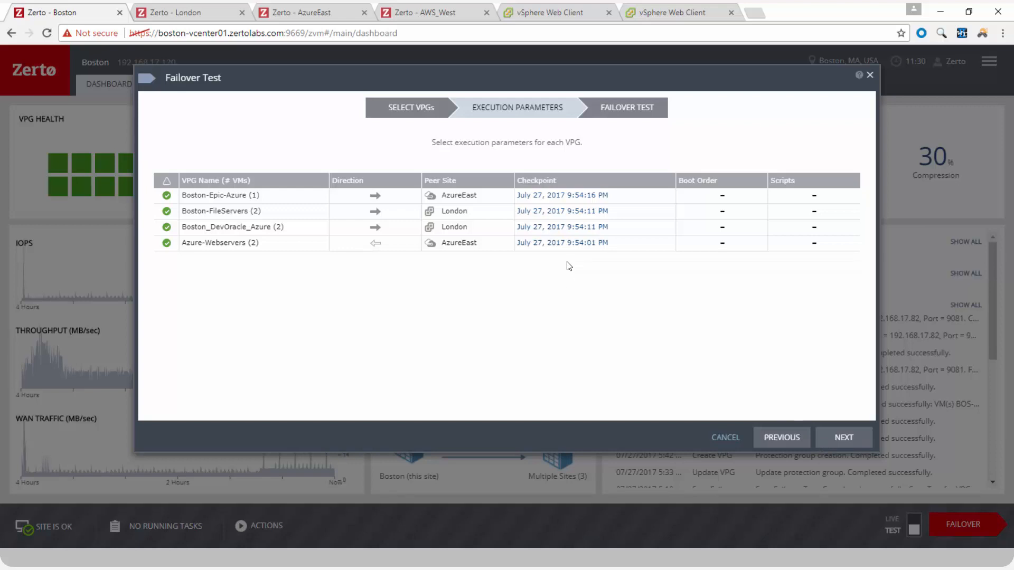
click(829, 441)
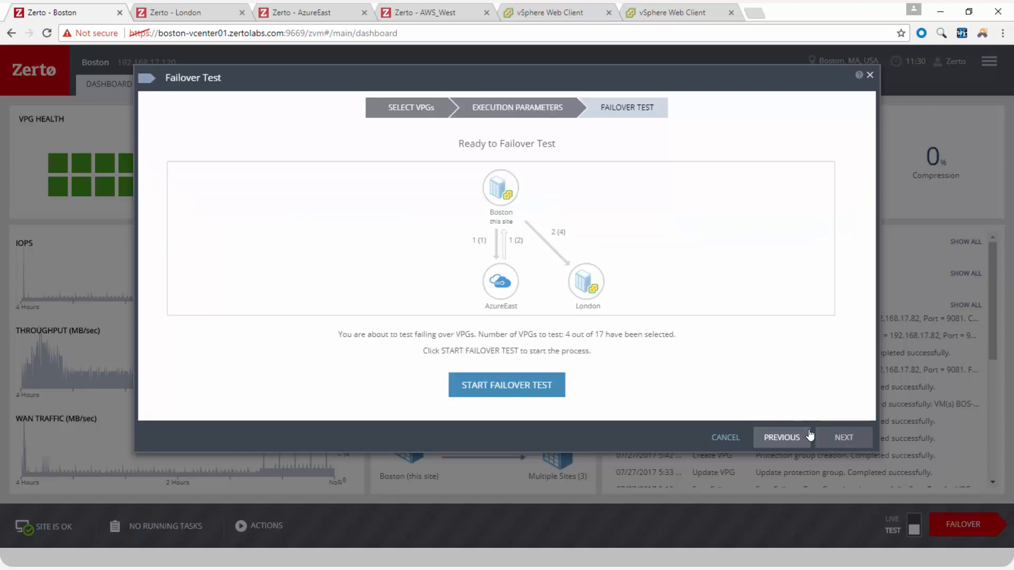
click(557, 390)
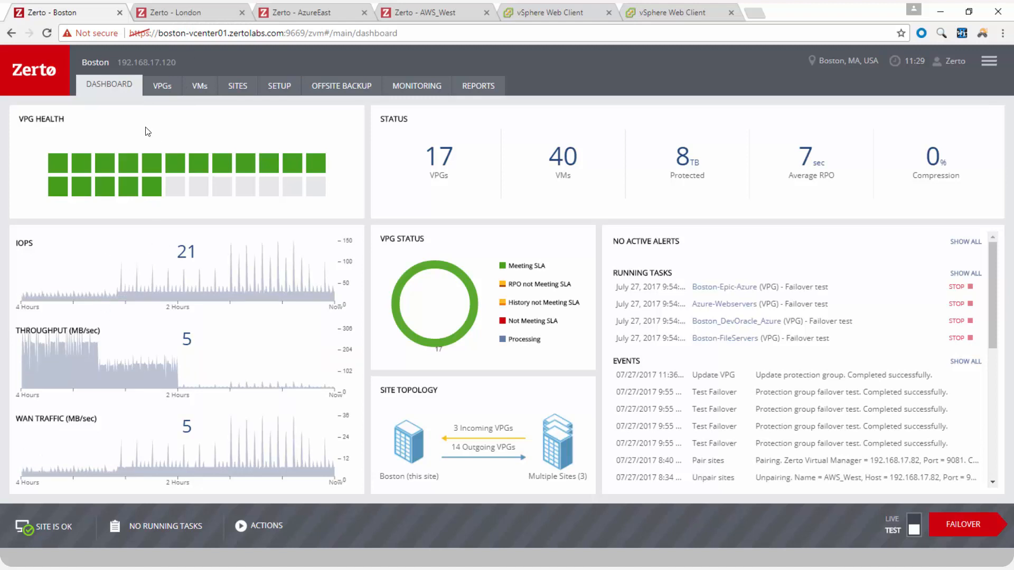
Switch to the vSphere Web Client and inspect the production VM BOS-FinanceFileServer01 in the Boston vCenter inventory
click(523, 16)
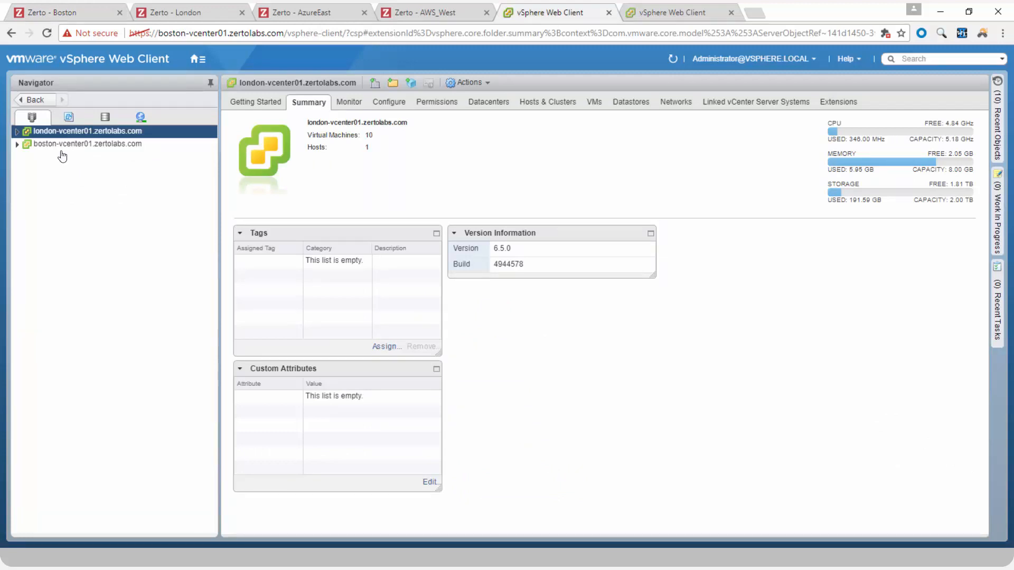
click(17, 131)
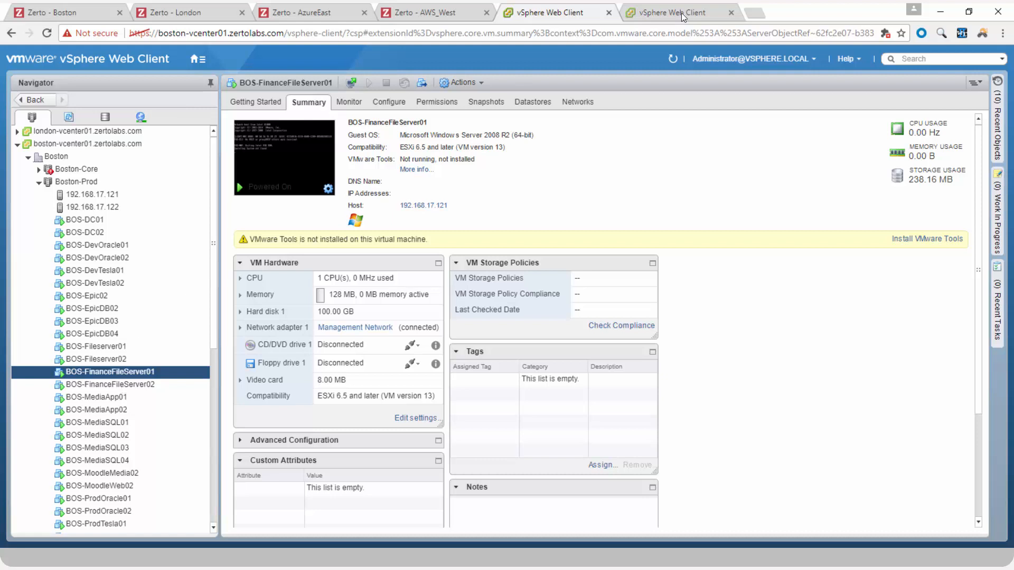
Return to the Zerto Boston dashboard and stop the Boston-Epic-Azure failover test with the result Success
click(79, 12)
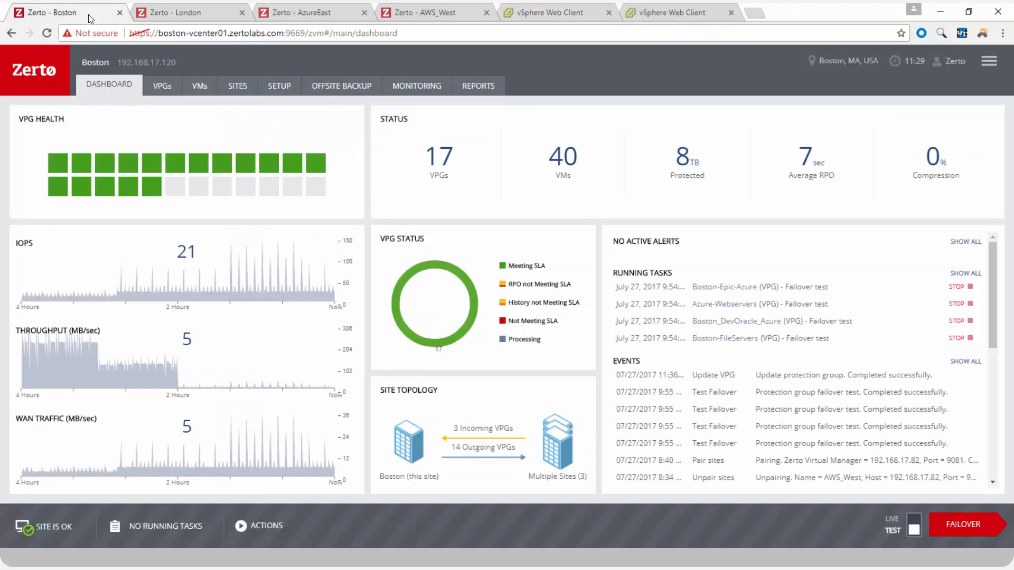
click(956, 288)
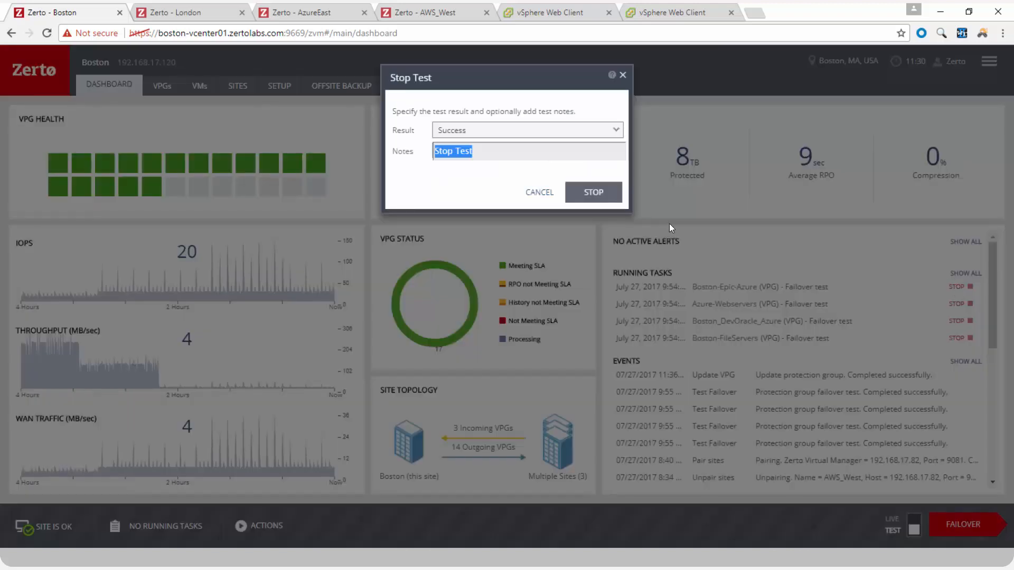
click(592, 193)
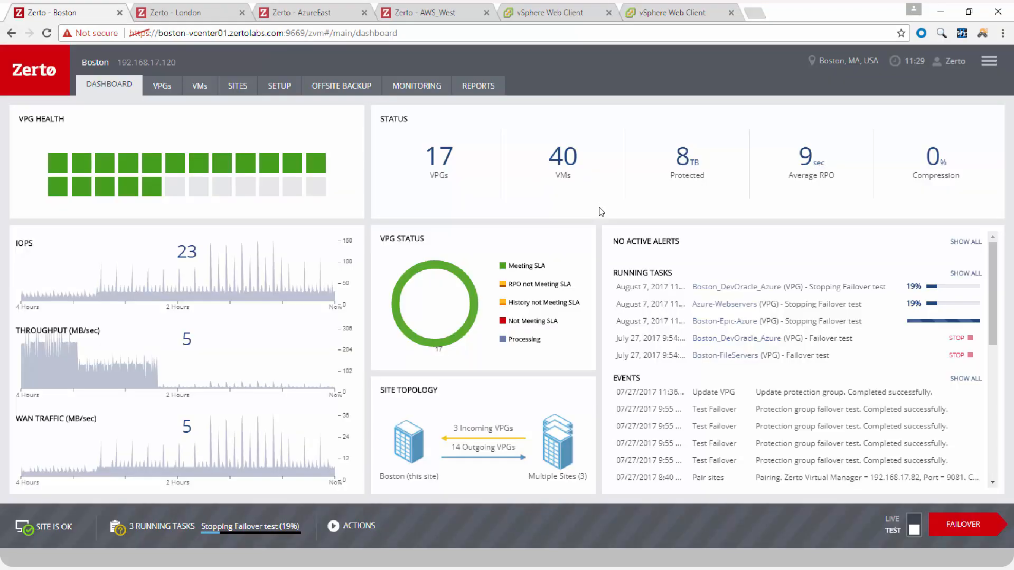